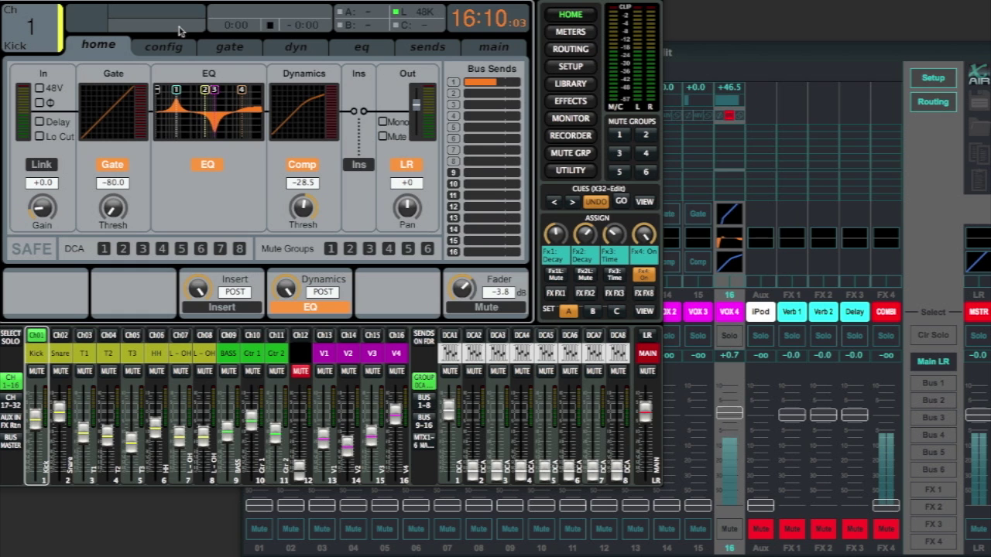
# Switch from X AIR Edit back to X32-Edit and return to the channel overview.
pyautogui.click(758, 68)
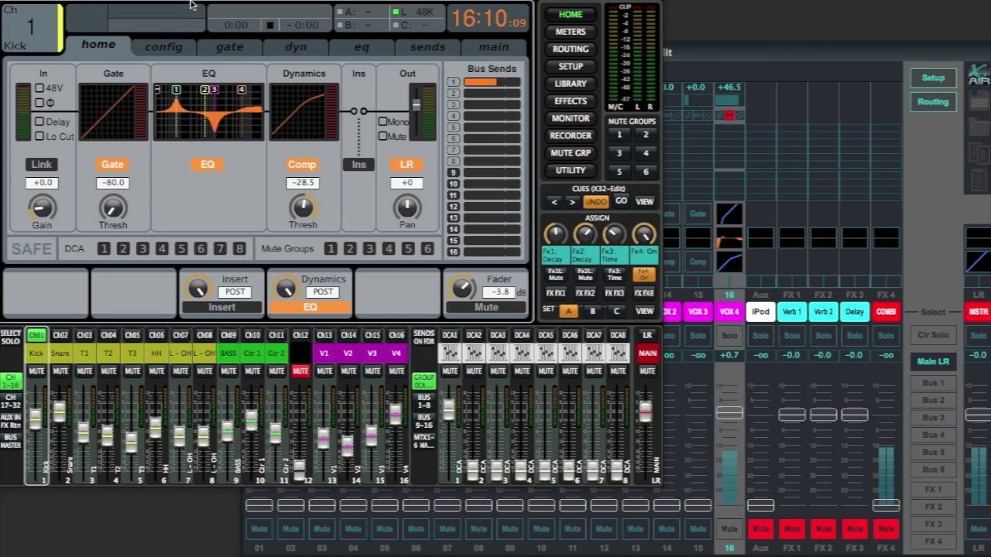
pyautogui.click(203, 227)
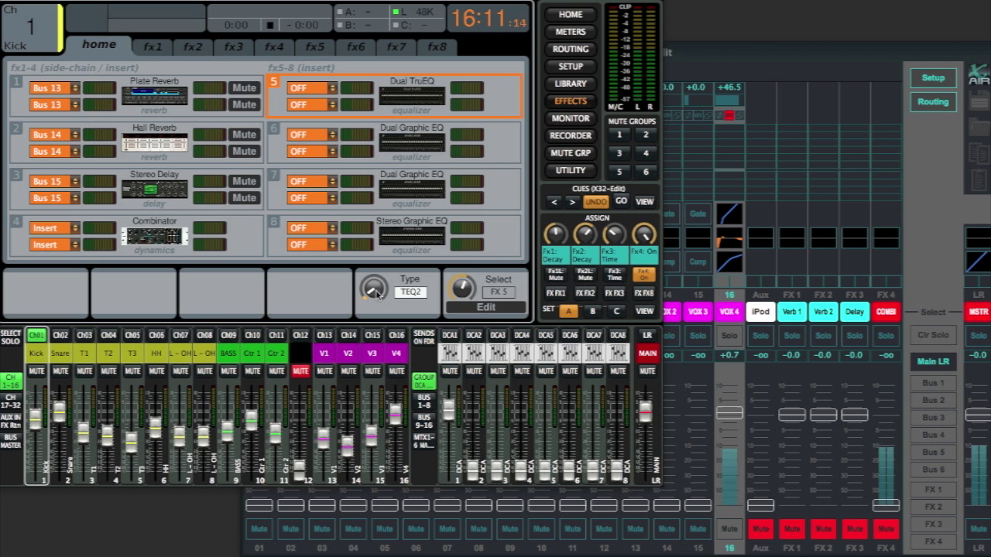
pyautogui.click(571, 17)
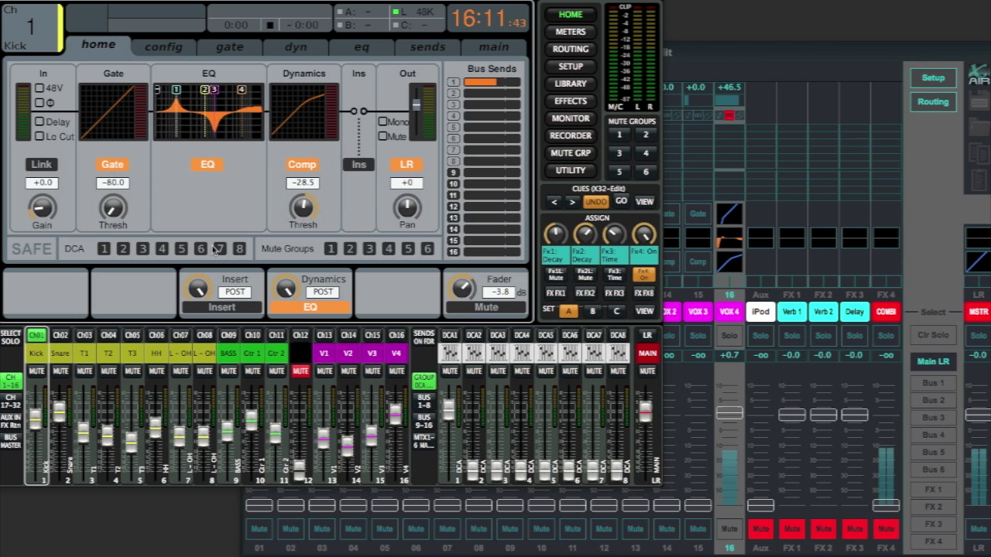
# Review channels 2 Snare, 3 T1, 6 HH and 13 V1 in turn.
pyautogui.click(59, 358)
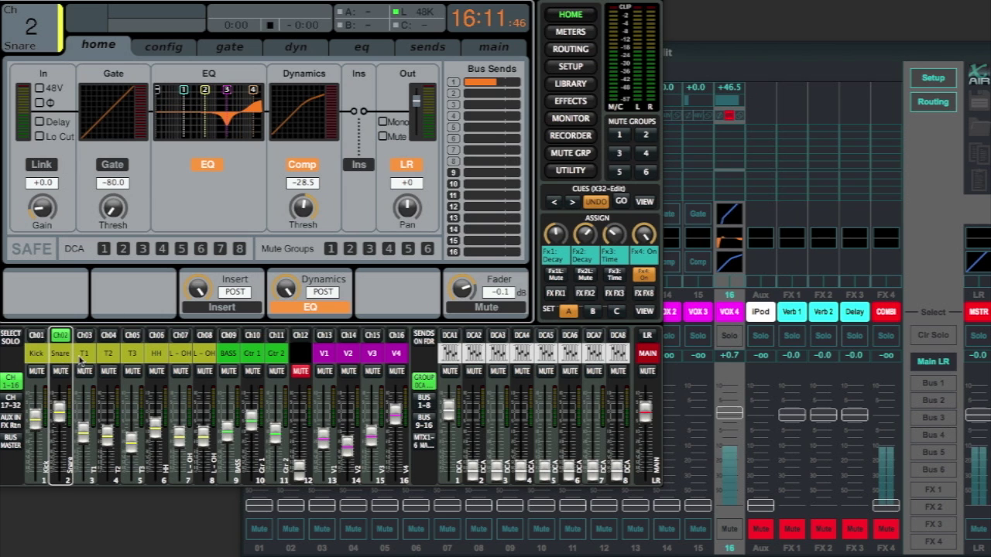
pyautogui.click(87, 355)
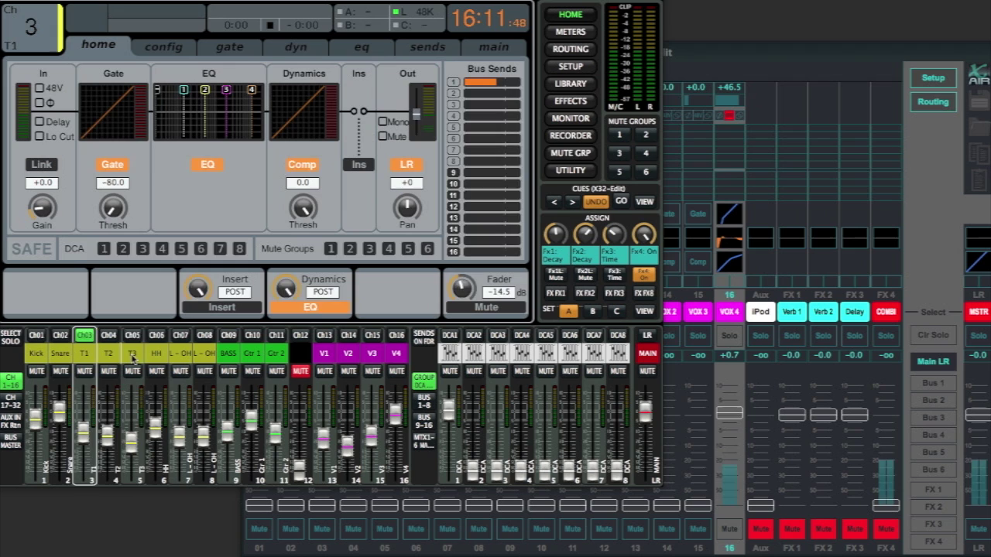
pyautogui.click(156, 353)
pyautogui.click(326, 356)
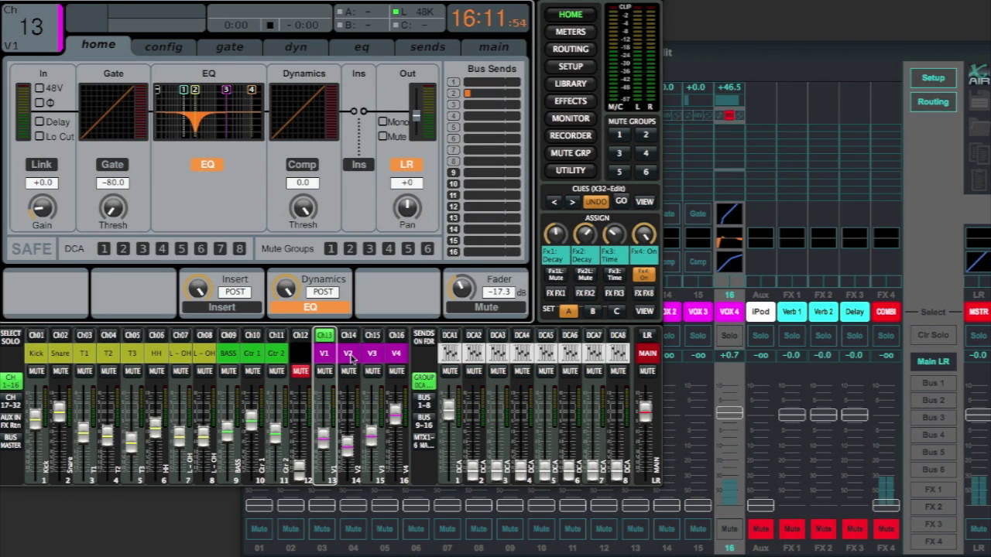
# Raise channel 16 V4's sends to buses 2–6, then select the main LR bus.
pyautogui.click(395, 354)
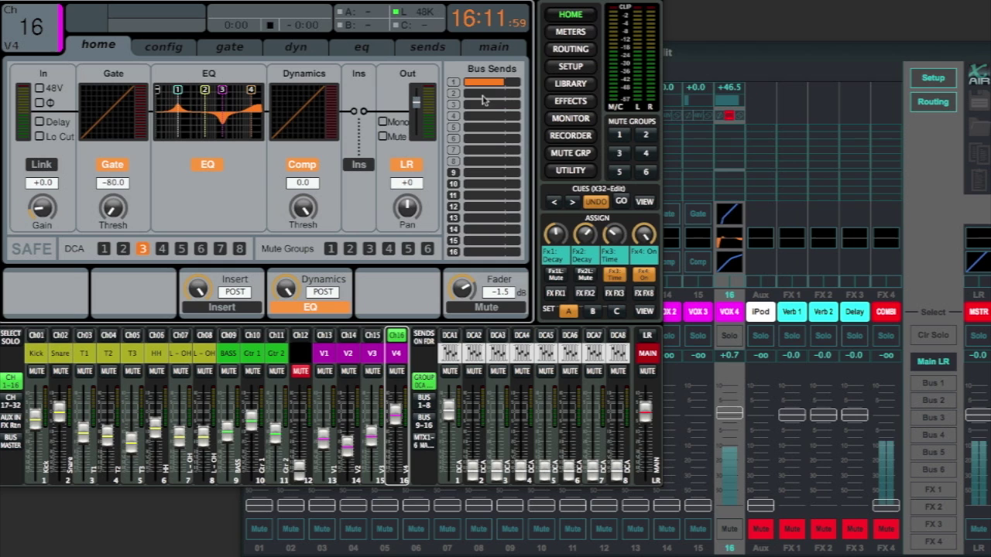
pyautogui.scroll(10, 476, 94)
pyautogui.scroll(7, 476, 105)
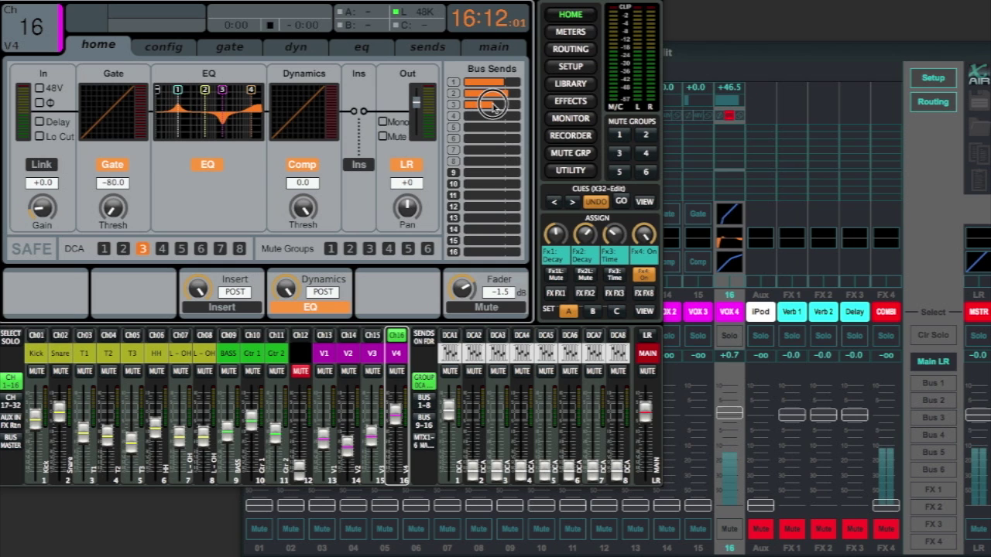
pyautogui.scroll(5, 474, 116)
pyautogui.scroll(5, 469, 128)
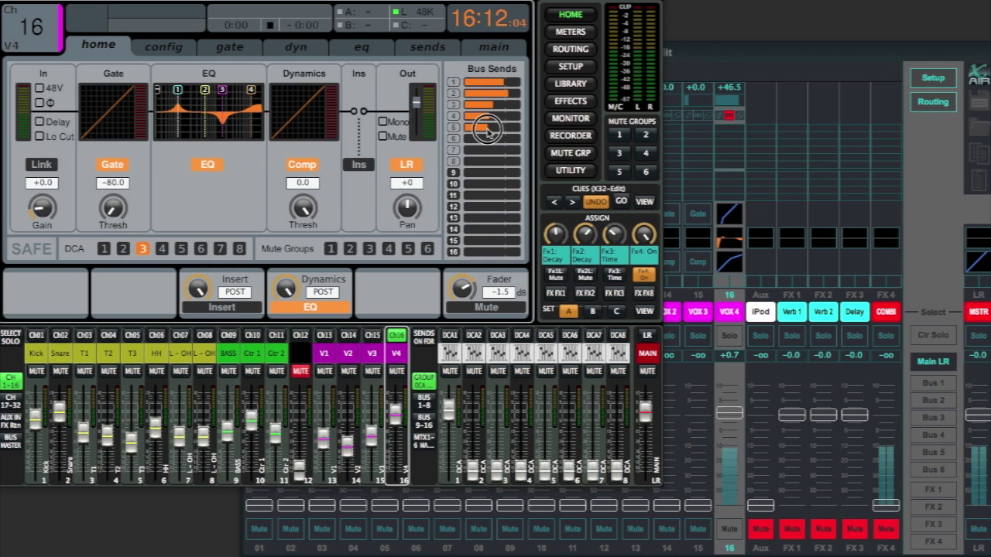
pyautogui.scroll(5, 468, 140)
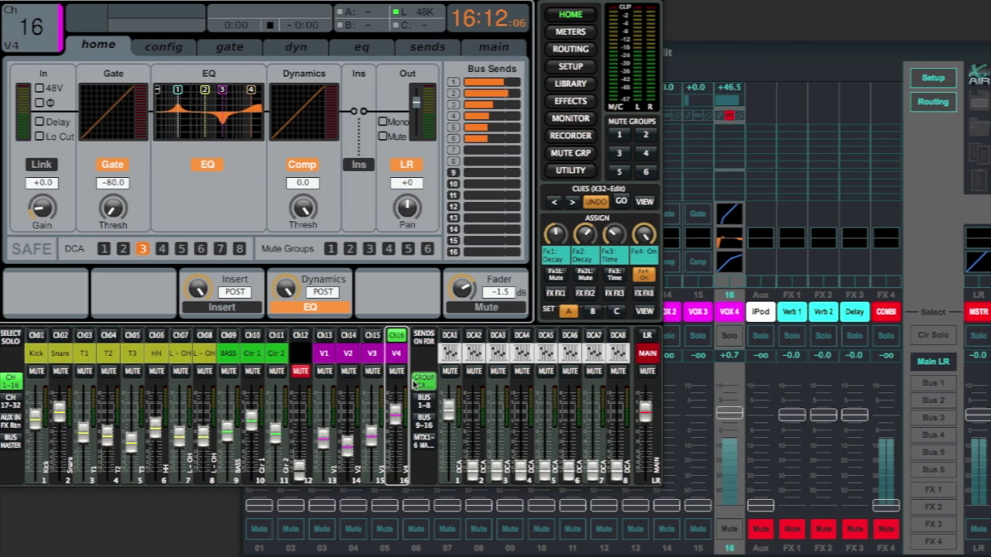
pyautogui.click(647, 356)
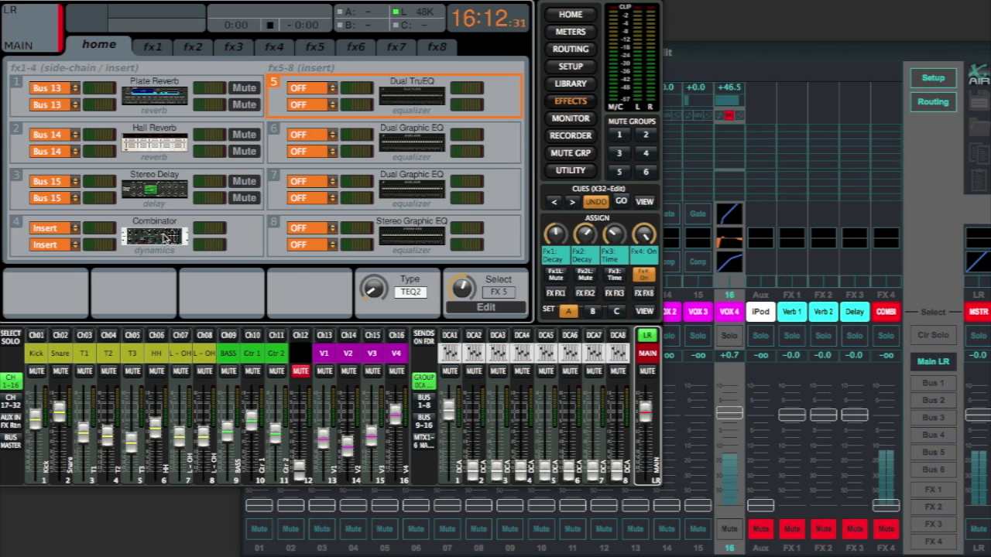
# Set the Plate Reverb decay to 0.50 s and its size to 2.
pyautogui.click(158, 101)
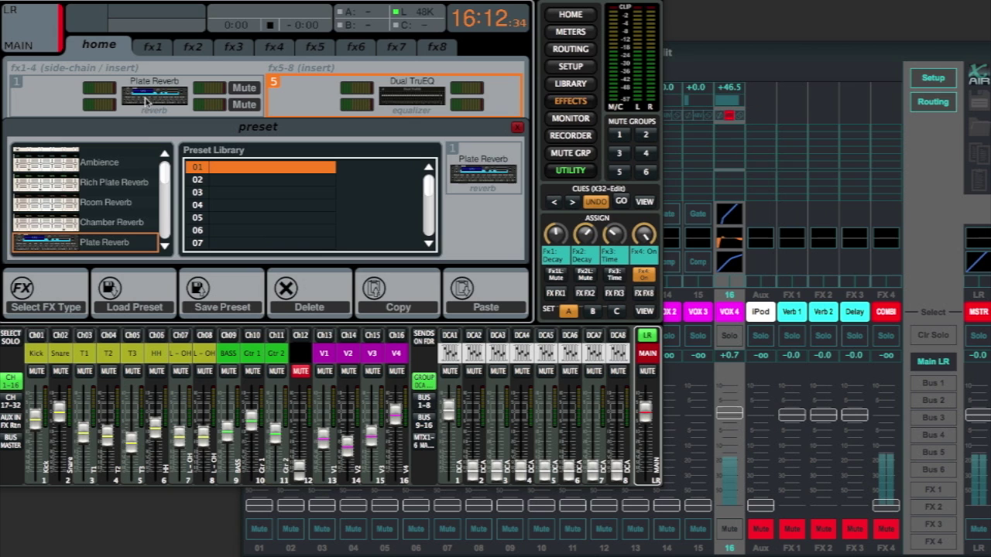
pyautogui.click(154, 46)
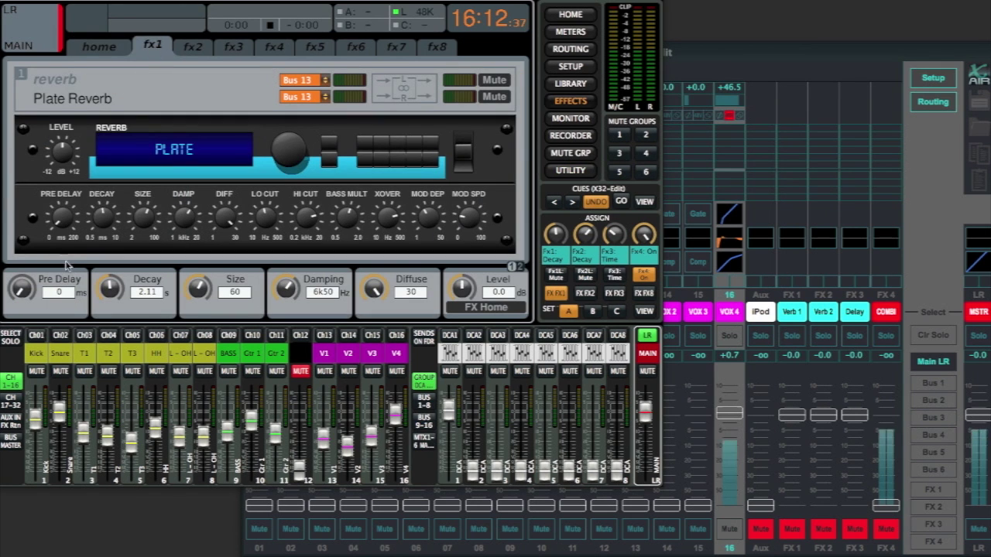
pyautogui.moveTo(96, 223); pyautogui.dragTo(84, 348)
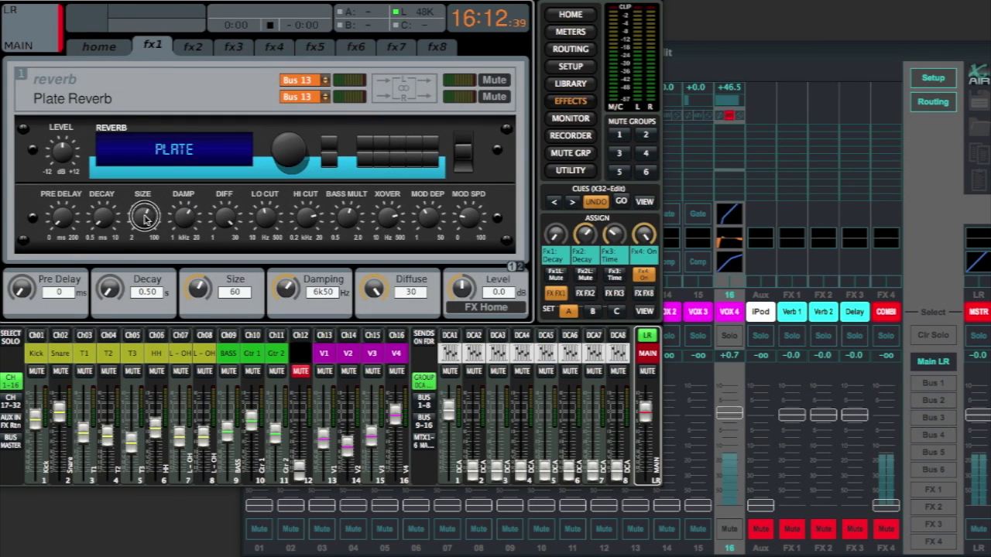
pyautogui.moveTo(144, 218); pyautogui.dragTo(148, 371)
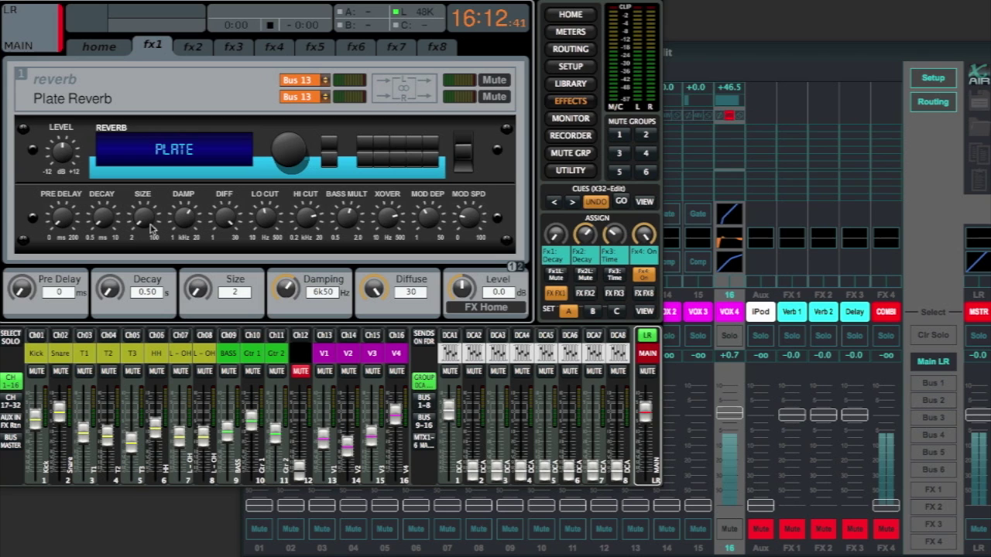
# Set Hall Reverb pre-delay 200 ms, decay 5.00 s, size 100, damping 20k, diffuse 1, level -12 dB.
pyautogui.click(188, 46)
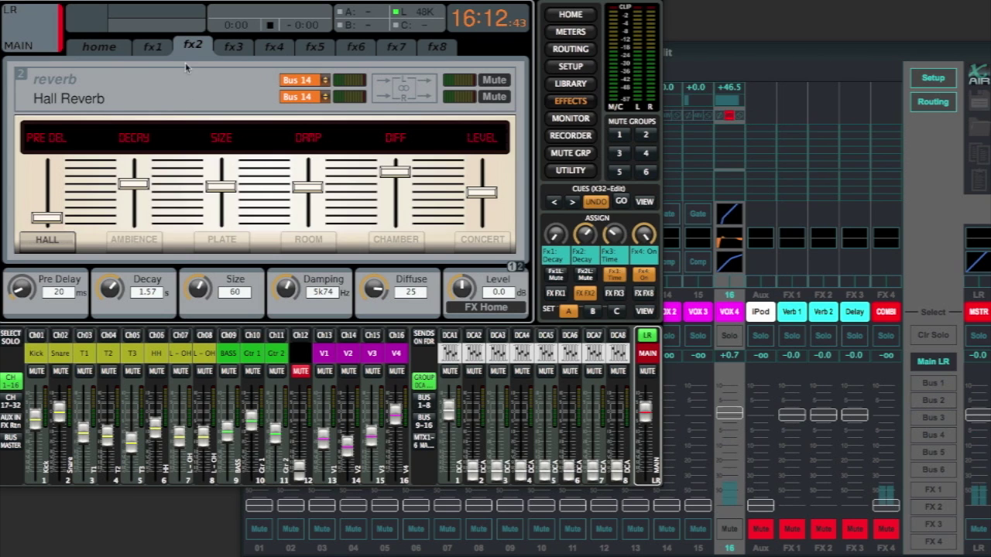
pyautogui.moveTo(54, 219); pyautogui.dragTo(63, 147)
pyautogui.click(142, 157)
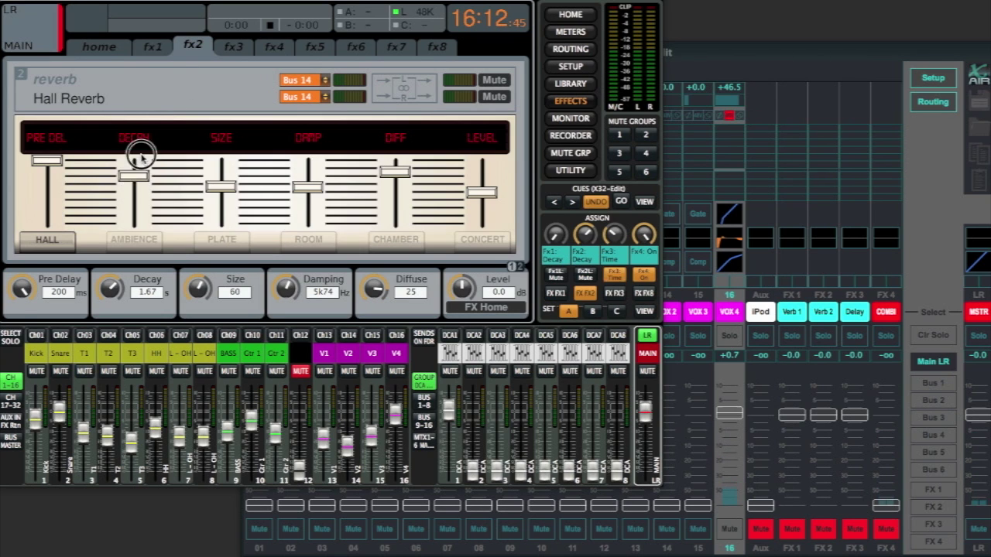
pyautogui.click(140, 144)
pyautogui.click(232, 142)
pyautogui.click(313, 144)
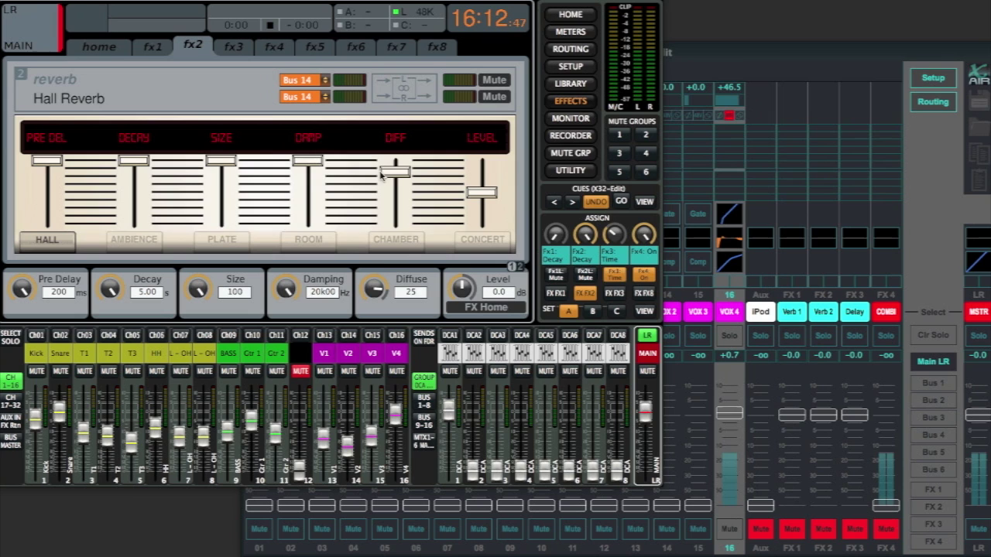
pyautogui.click(396, 224)
pyautogui.click(482, 223)
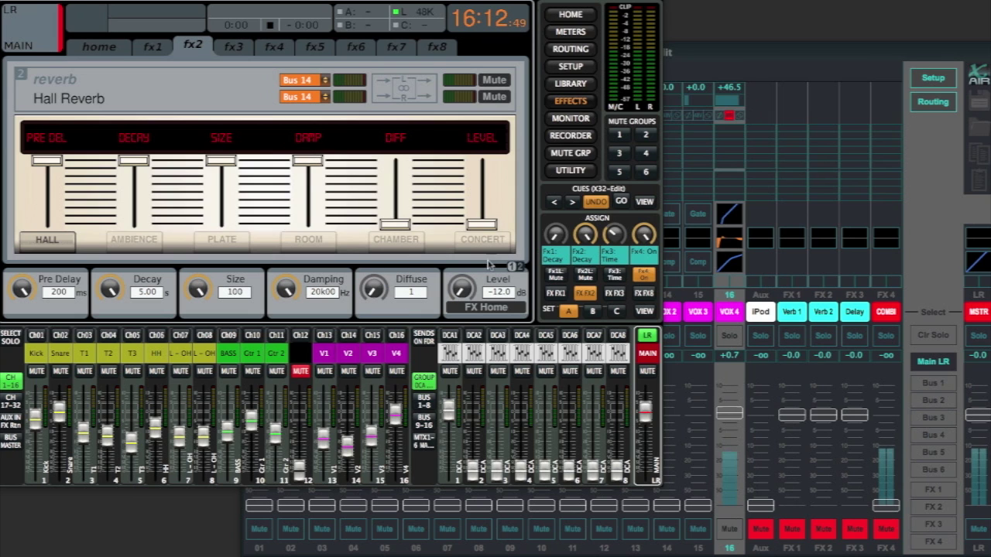
# Turn the Stereo Delay mix down to 0 and lengthen its time to 3000 ms.
pyautogui.click(235, 47)
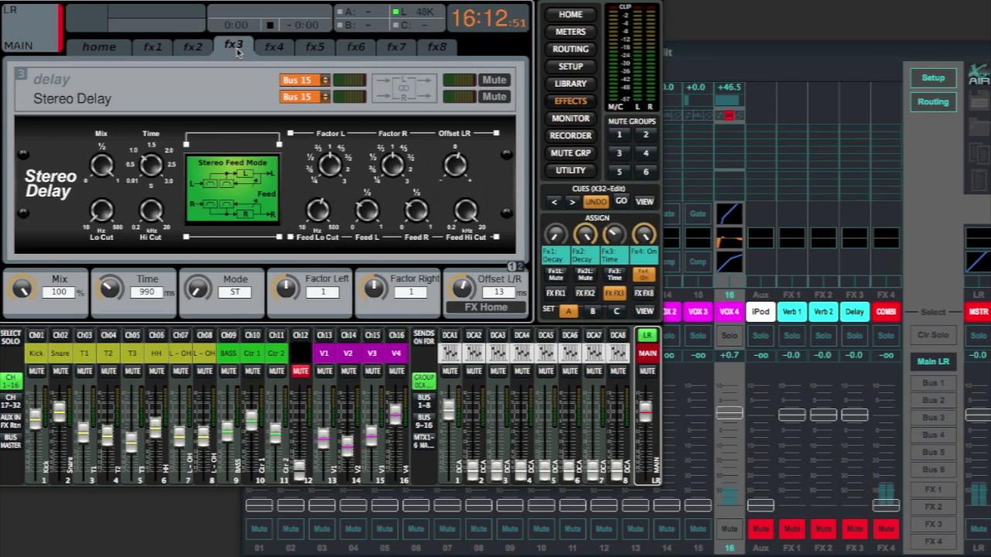
pyautogui.moveTo(105, 162); pyautogui.dragTo(105, 384)
pyautogui.moveTo(155, 172); pyautogui.dragTo(162, 31)
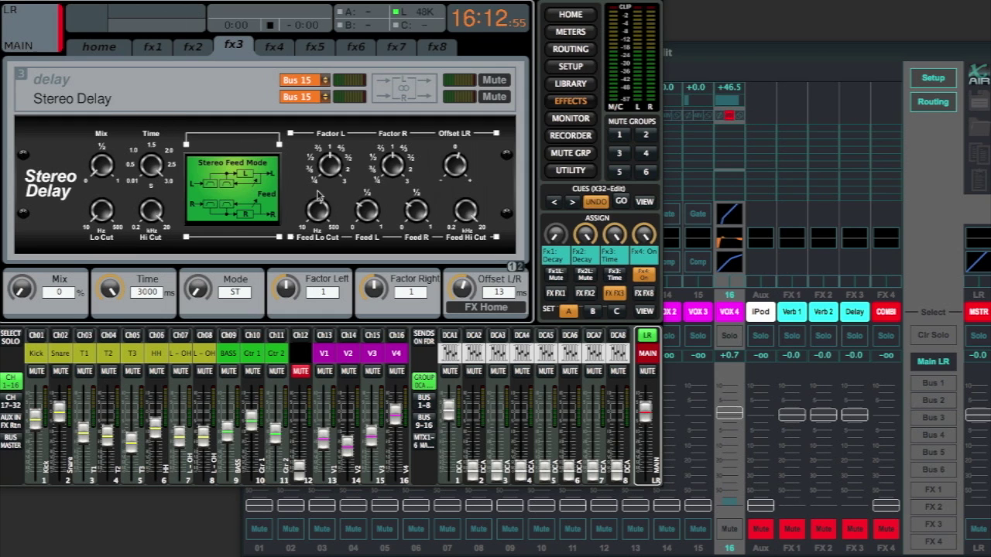
pyautogui.click(101, 46)
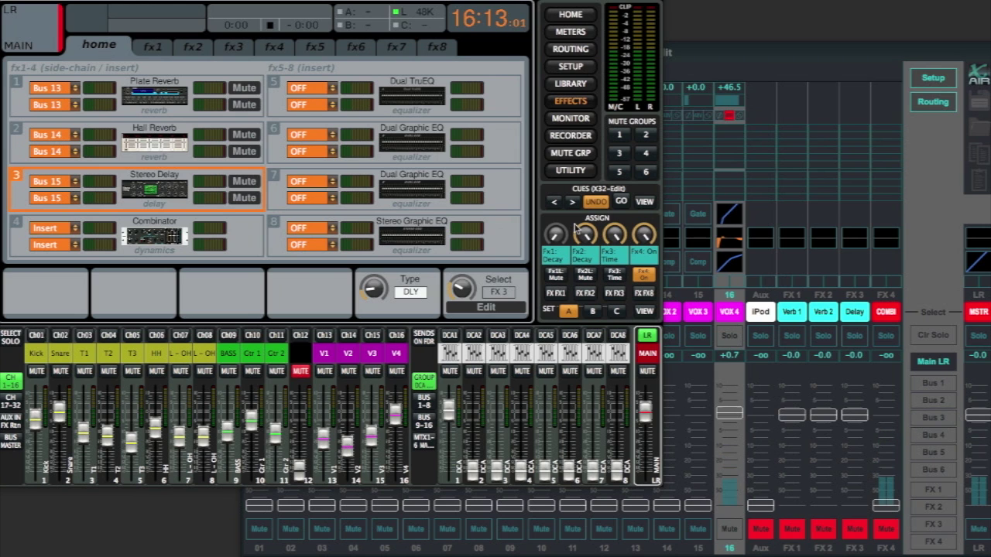
# From the scenes page, save the scene settings to a file named TEST.scn on the Desktop.
pyautogui.click(647, 205)
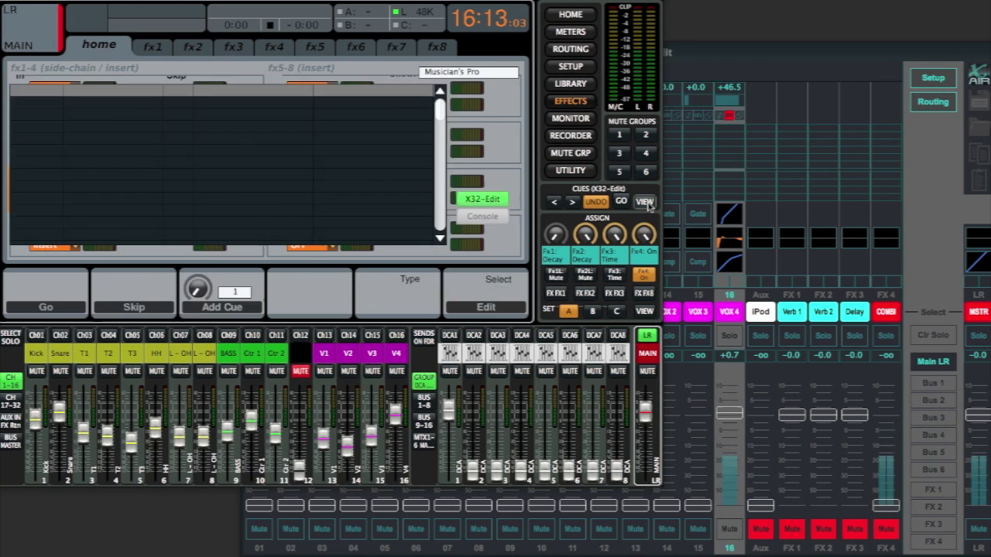
pyautogui.click(177, 51)
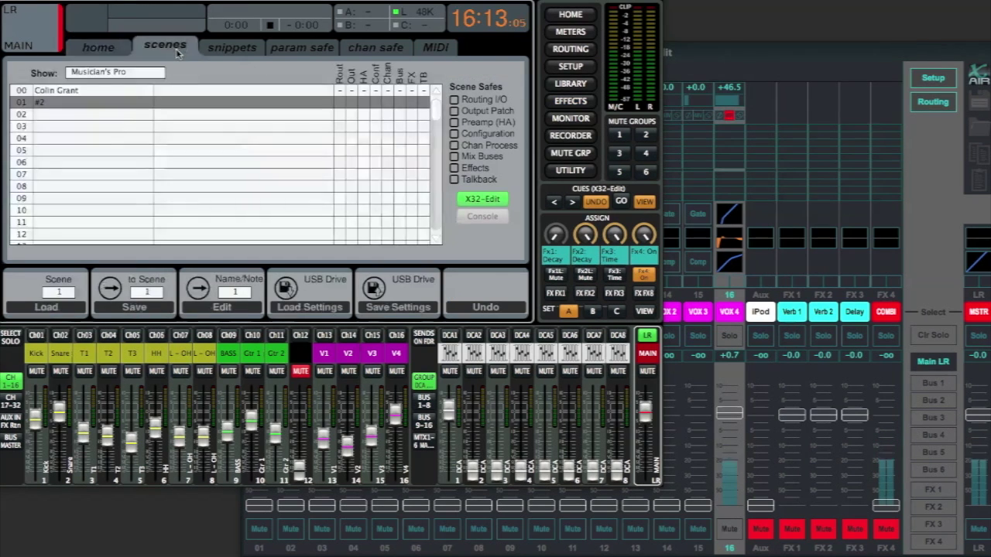
pyautogui.click(404, 310)
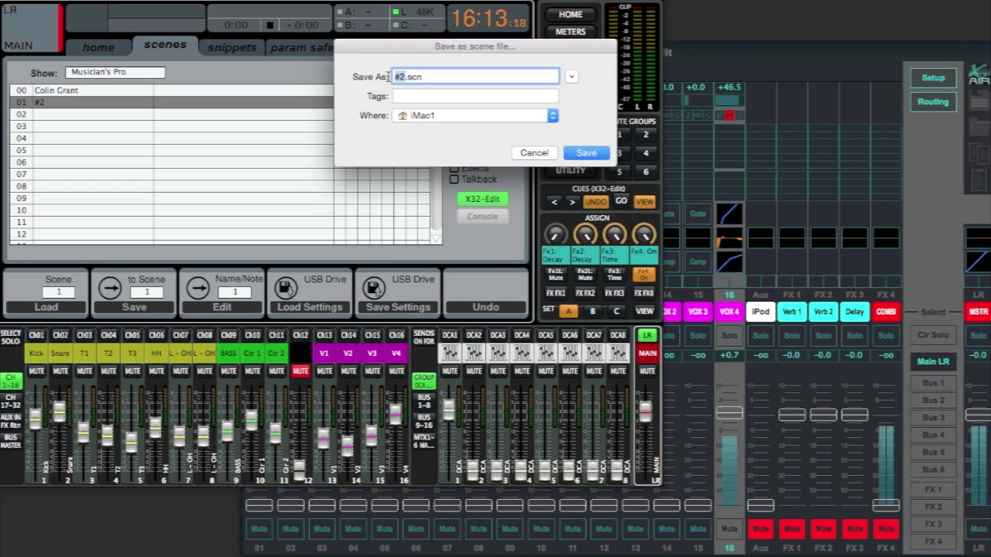
pyautogui.write('TEST')
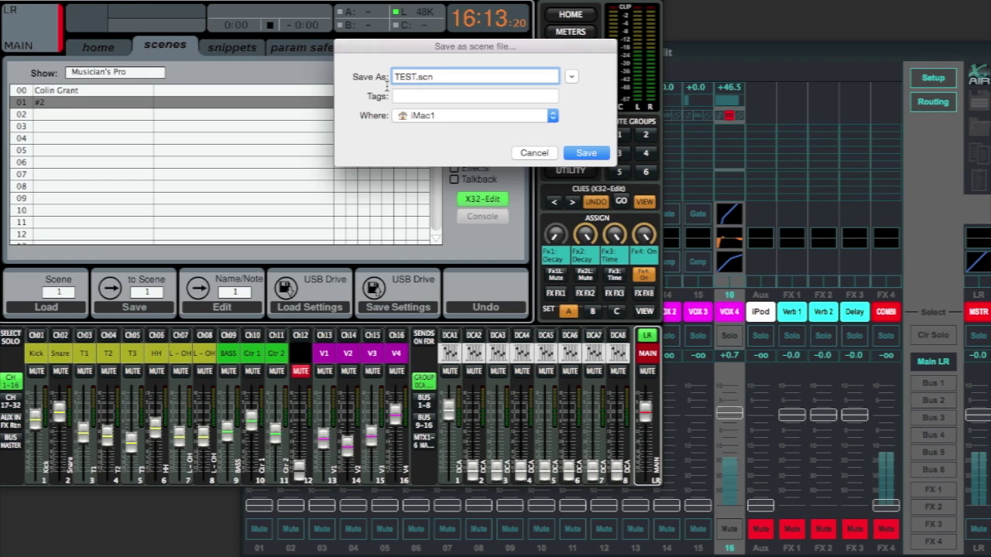
pyautogui.click(425, 116)
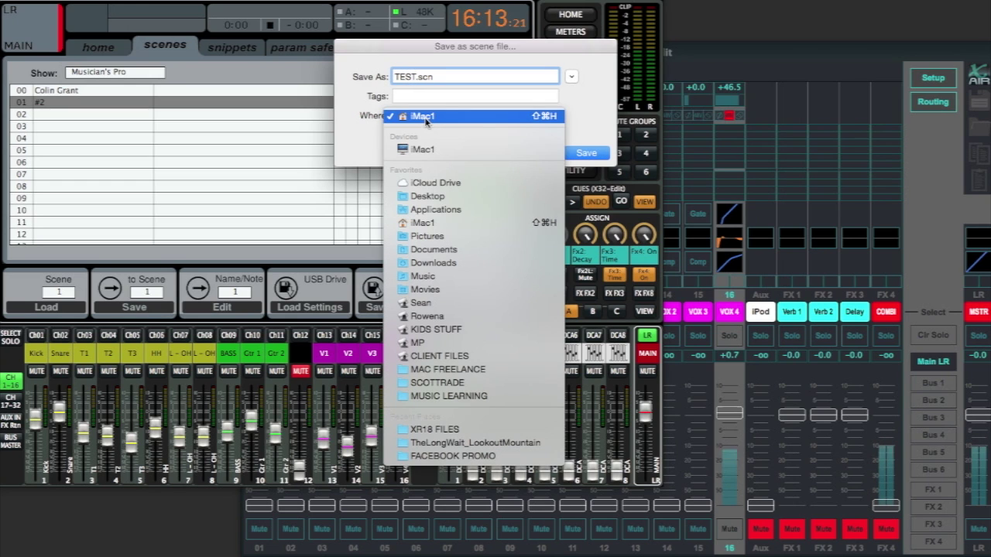
pyautogui.click(430, 197)
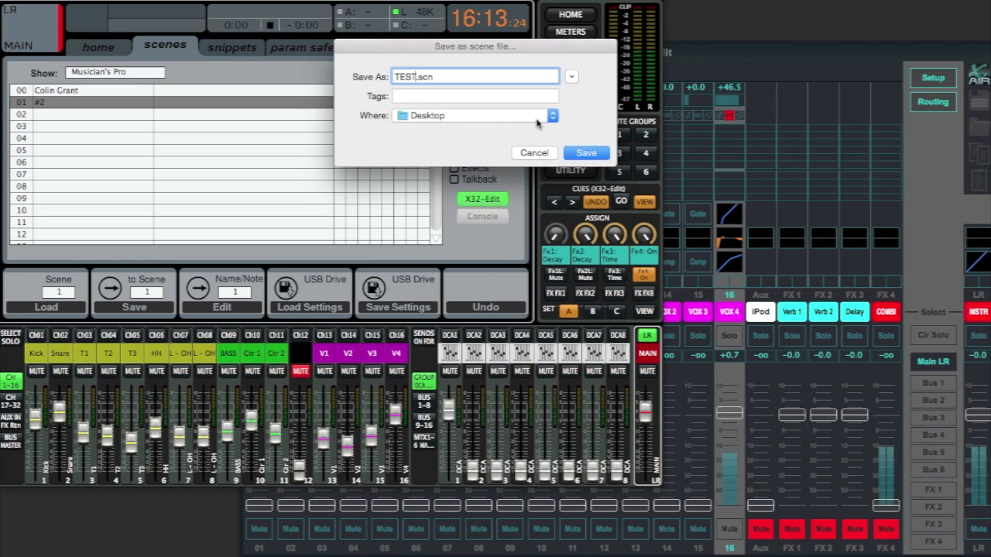
pyautogui.click(585, 152)
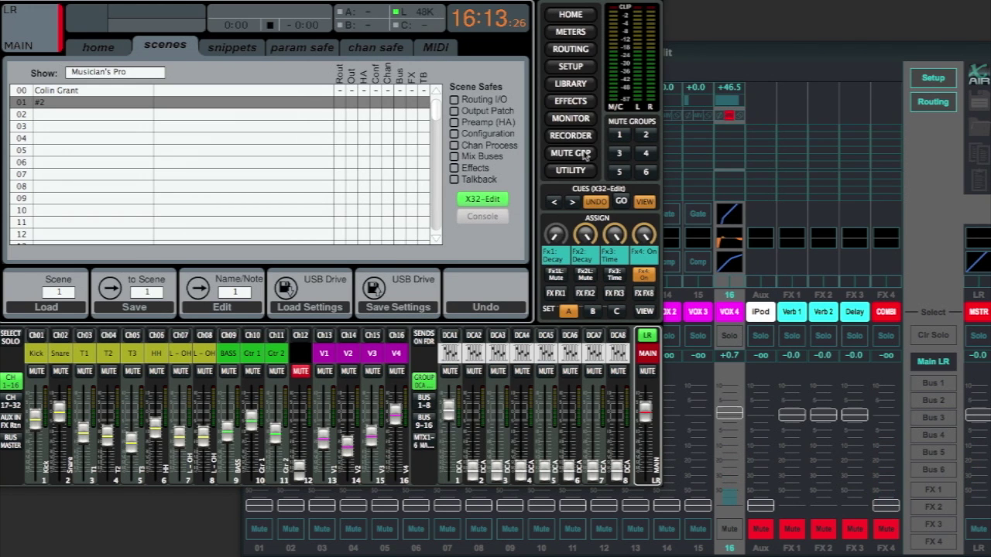
# Load the Desktop file TEST.scn into the X AIR Edit mixer.
pyautogui.click(570, 15)
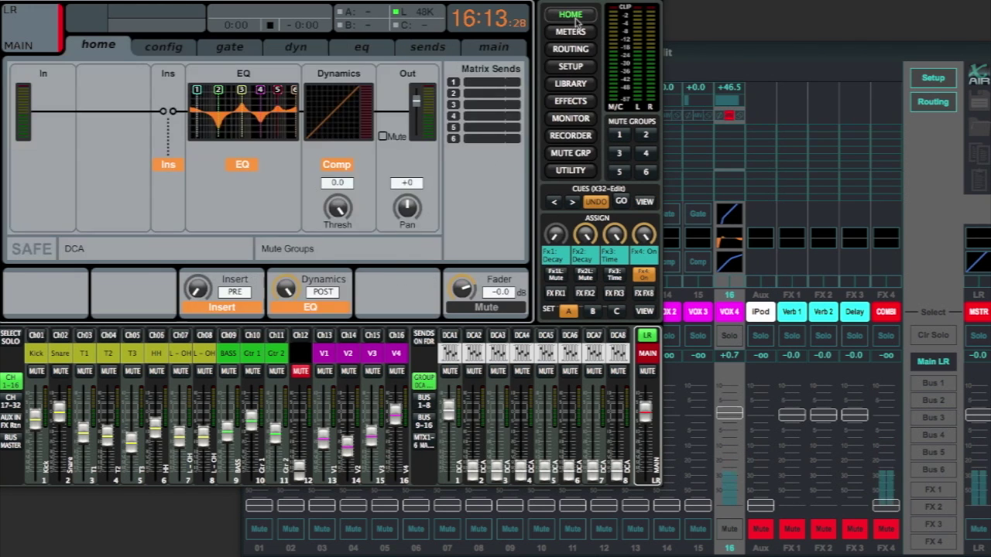
pyautogui.click(708, 59)
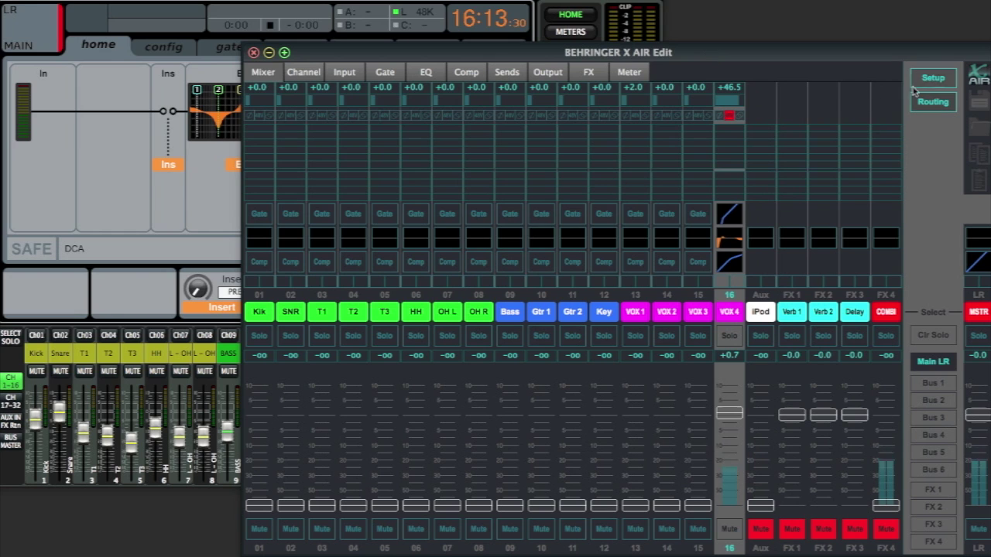
pyautogui.click(978, 133)
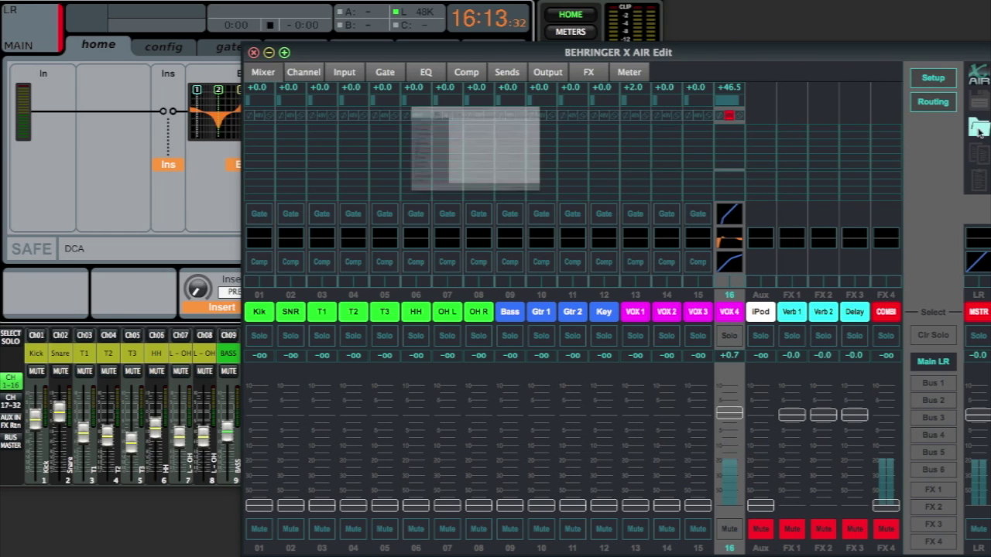
pyautogui.click(282, 77)
pyautogui.click(403, 78)
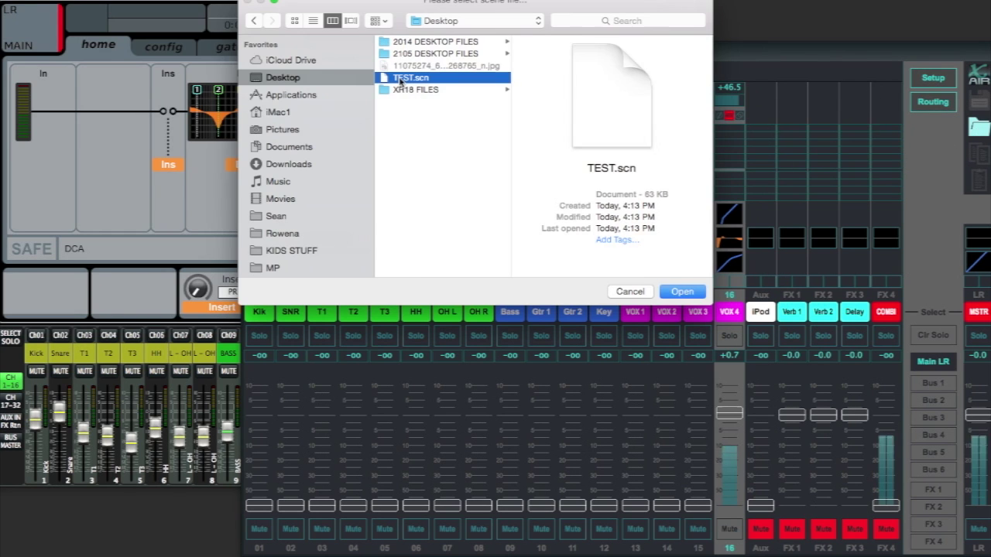
pyautogui.click(682, 291)
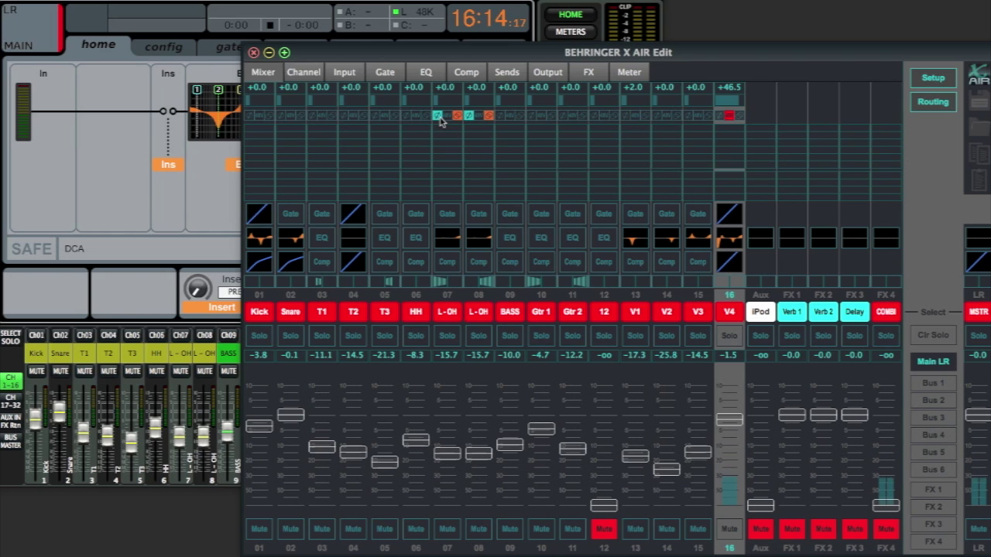
# Check the channel 8 L - OH and channel 16 V4 strips in X32-Edit, then return to X AIR Edit.
pyautogui.click(194, 258)
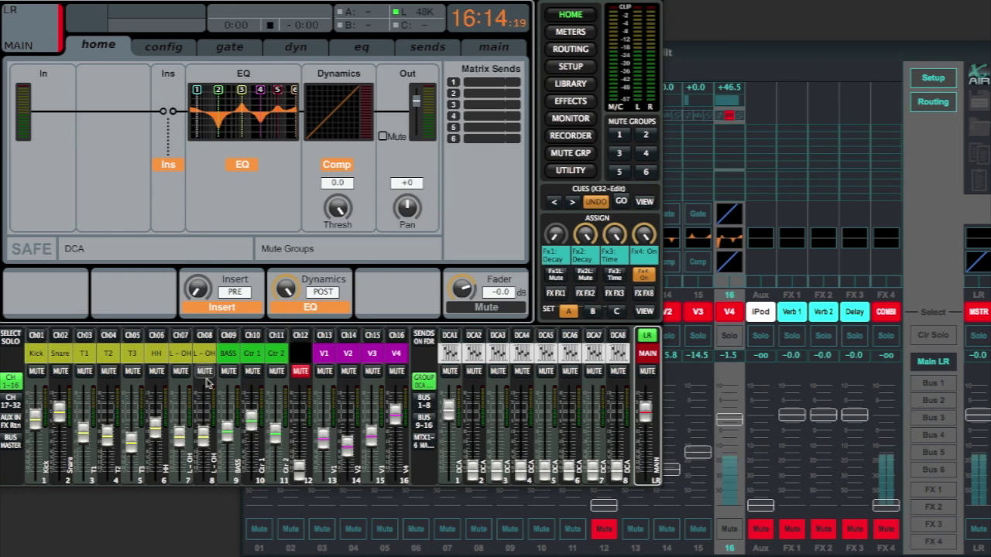
pyautogui.click(206, 335)
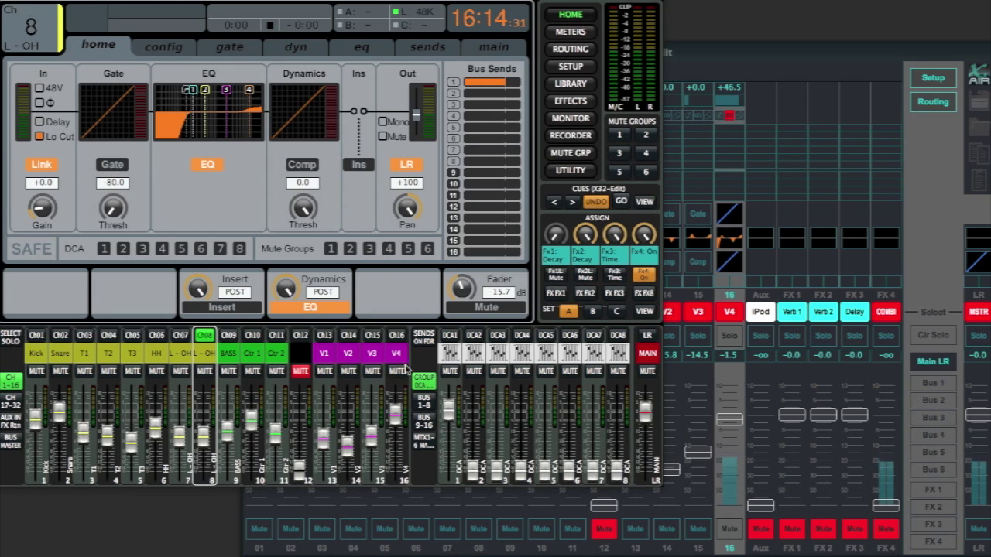
pyautogui.click(396, 341)
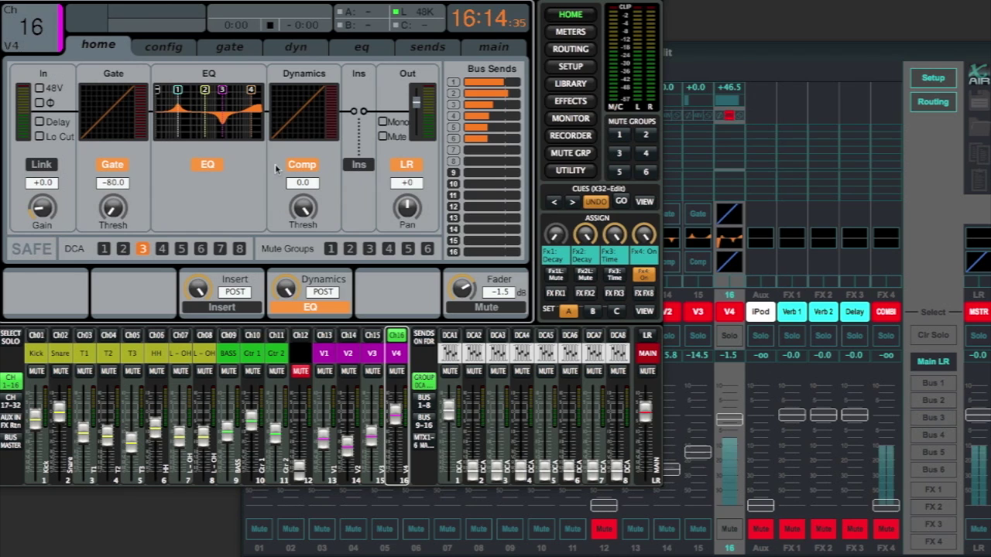
pyautogui.click(789, 66)
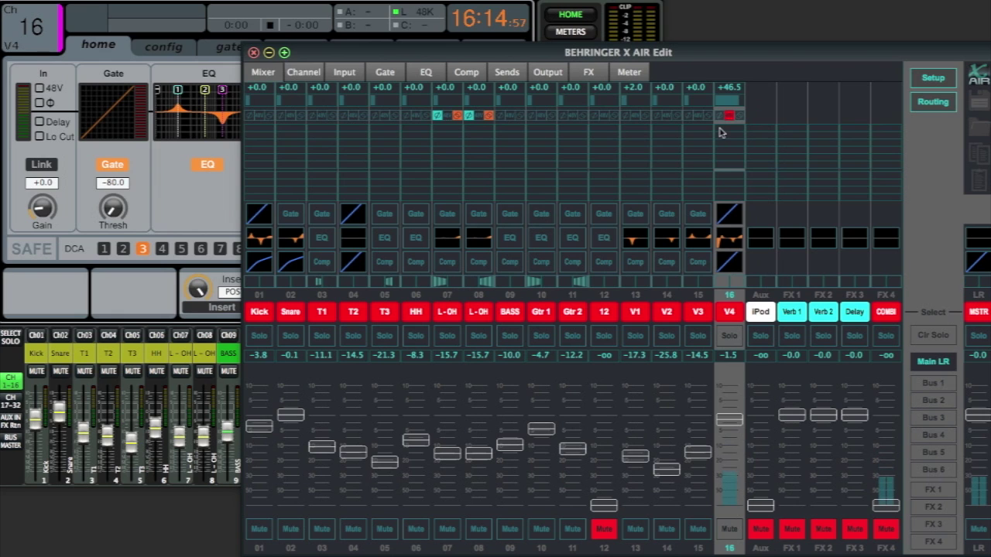
# Nudge channel 16's send level up slightly in X AIR Edit.
pyautogui.click(752, 132)
pyautogui.moveTo(739, 136); pyautogui.dragTo(730, 151)
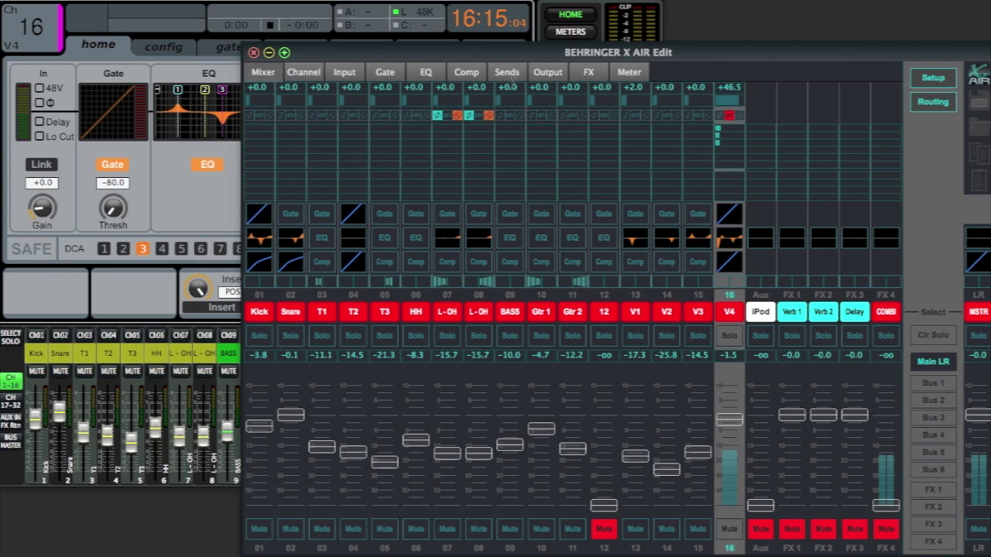
pyautogui.click(582, 73)
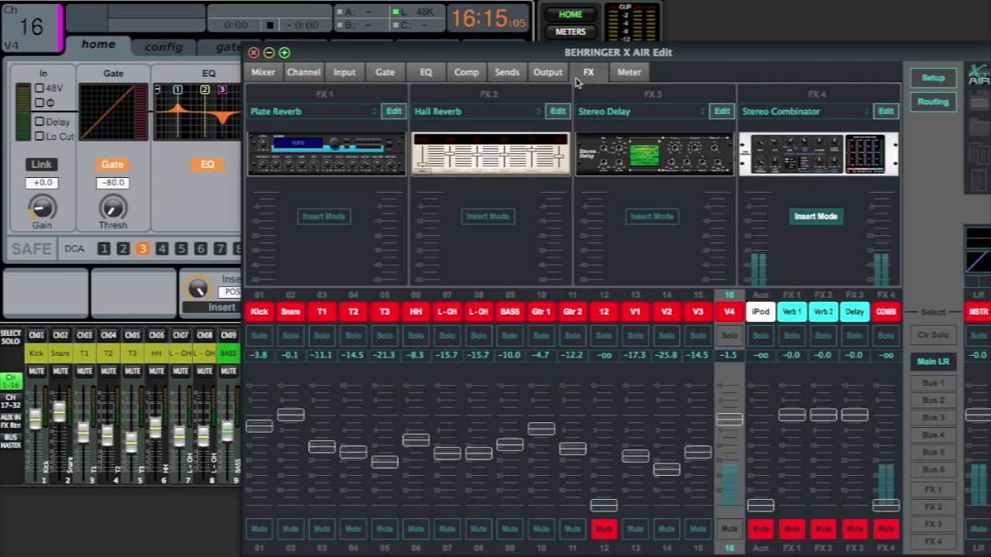
# Inspect the imported FX1 Plate Reverb, FX2 Hall Reverb and FX3 Stereo Delay editors.
pyautogui.click(393, 112)
pyautogui.moveTo(298, 356)
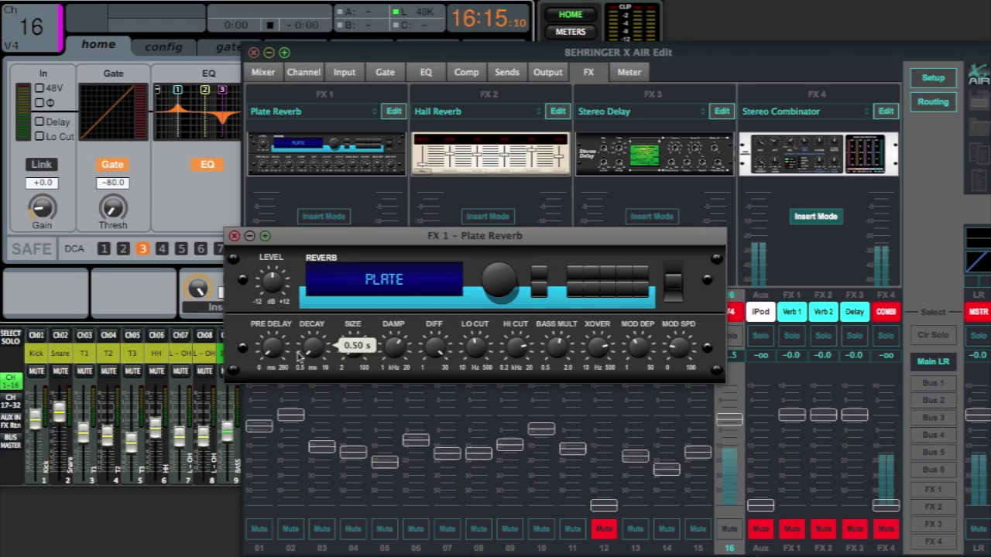
pyautogui.click(563, 121)
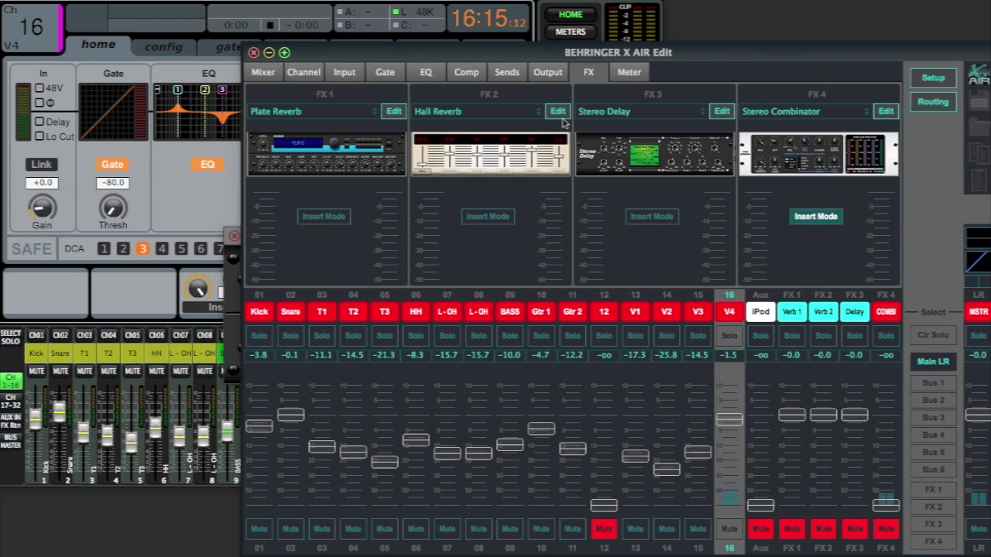
pyautogui.click(557, 112)
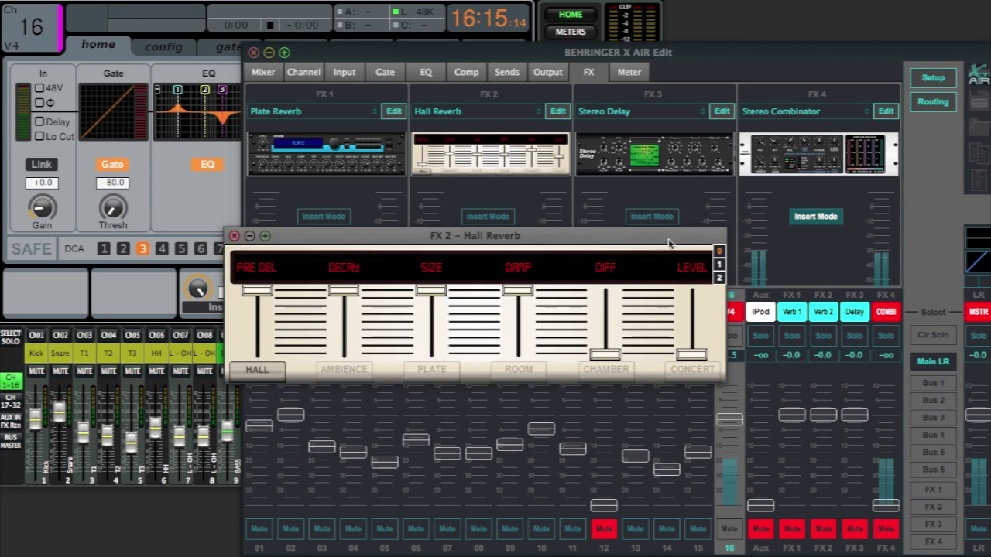
pyautogui.click(677, 171)
pyautogui.click(721, 111)
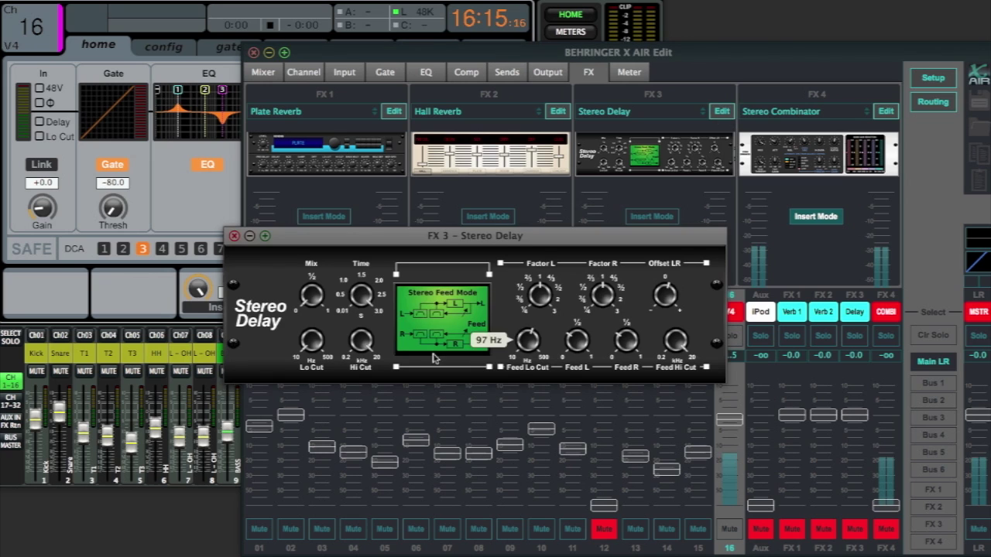
pyautogui.click(661, 140)
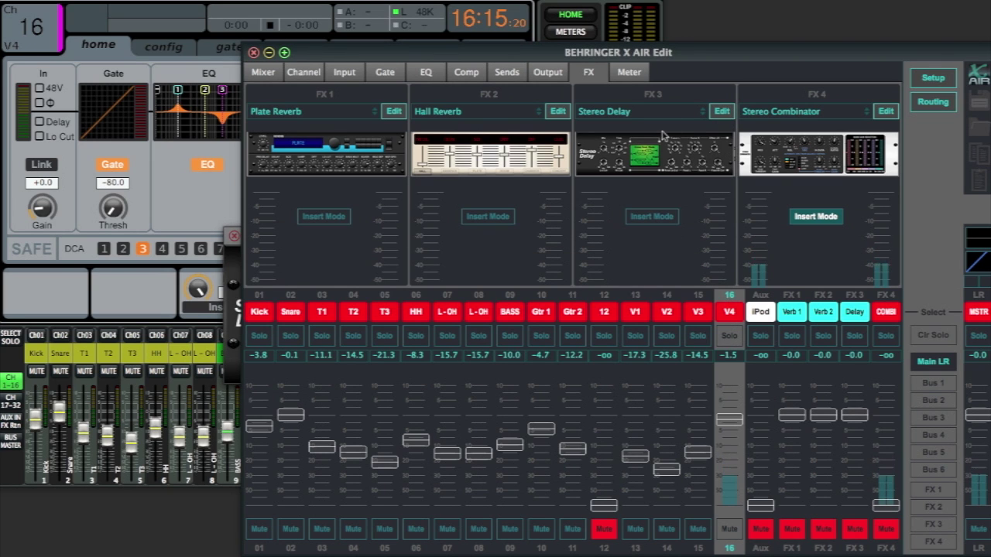